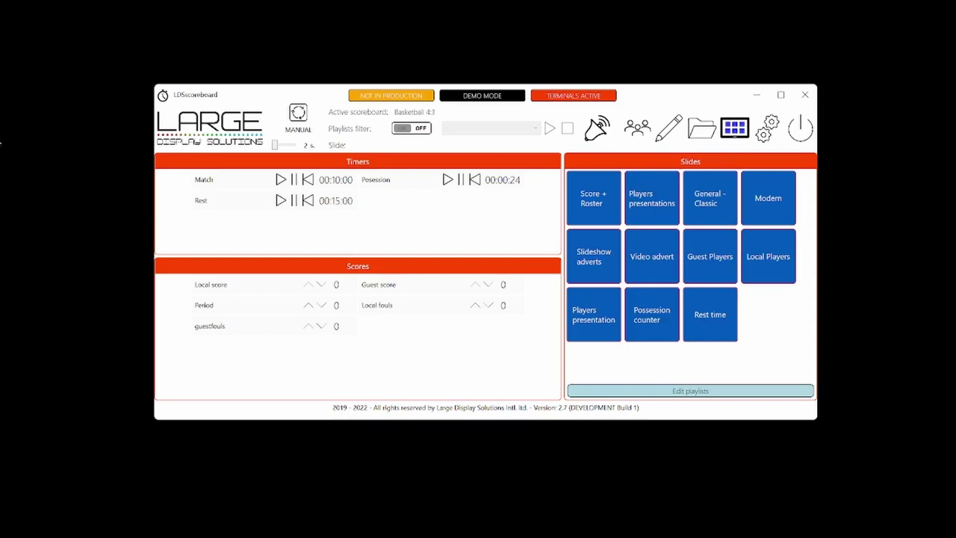
Step: Open the scoreboard editor, review the Match, Possession and Rest timer settings, then close it
{"action": "left_click", "coordinate": [669, 127]}
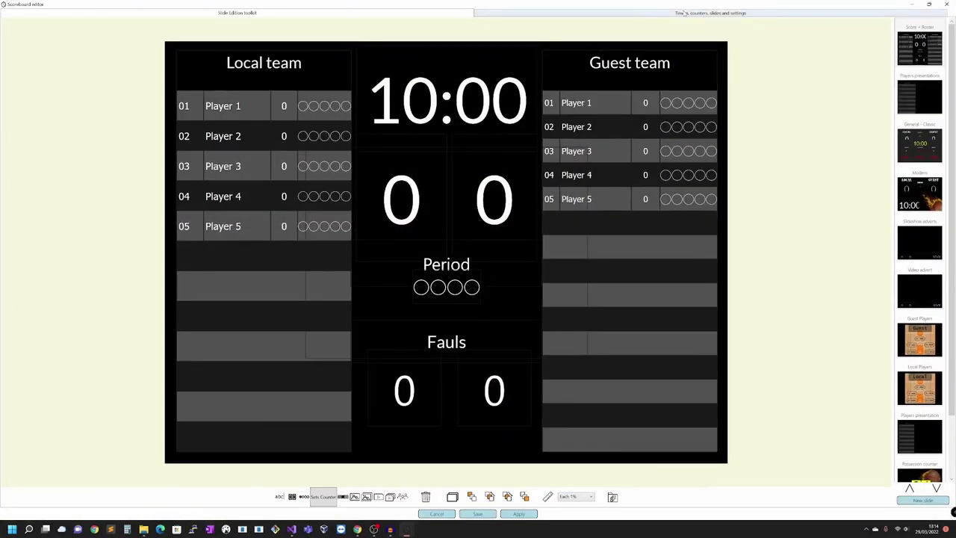
{"action": "left_click", "coordinate": [682, 12]}
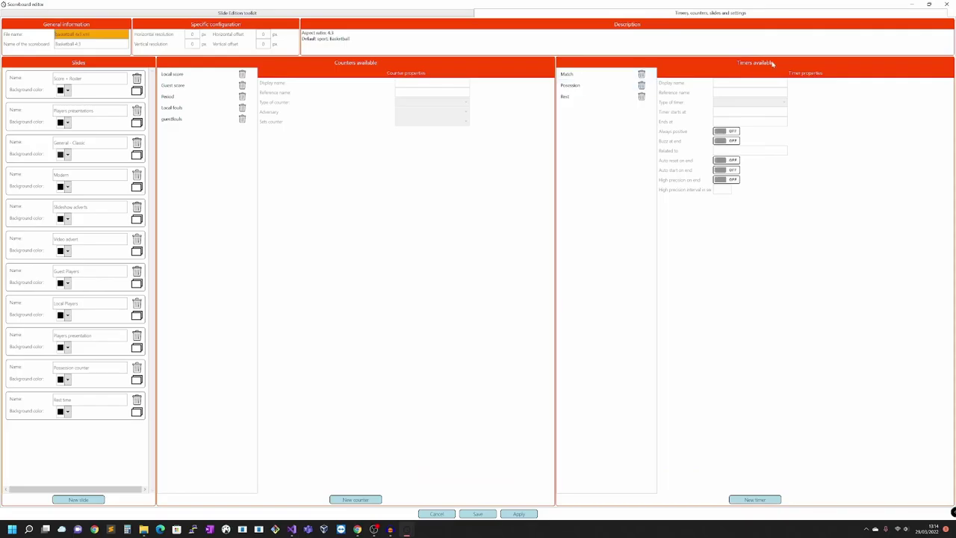
{"action": "left_click", "coordinate": [587, 74]}
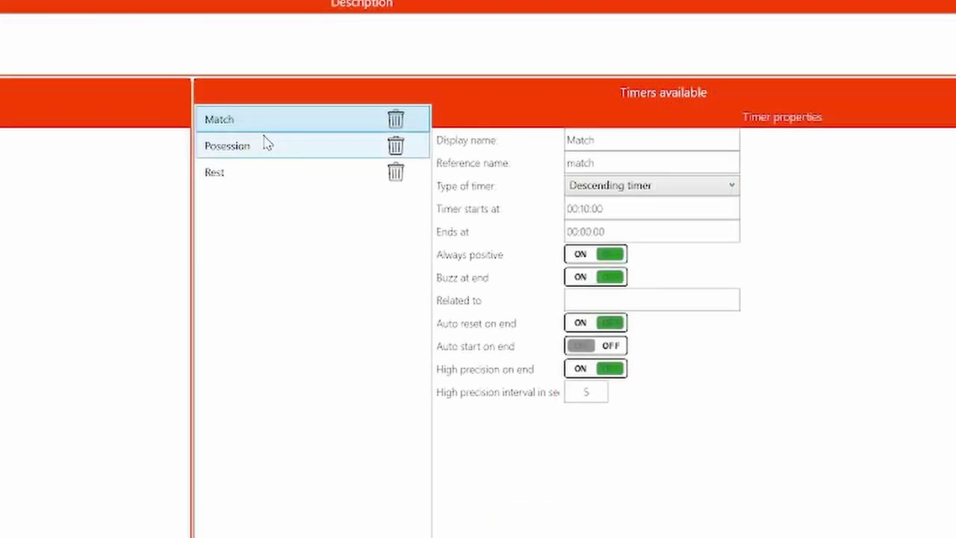
{"action": "left_click", "coordinate": [267, 143]}
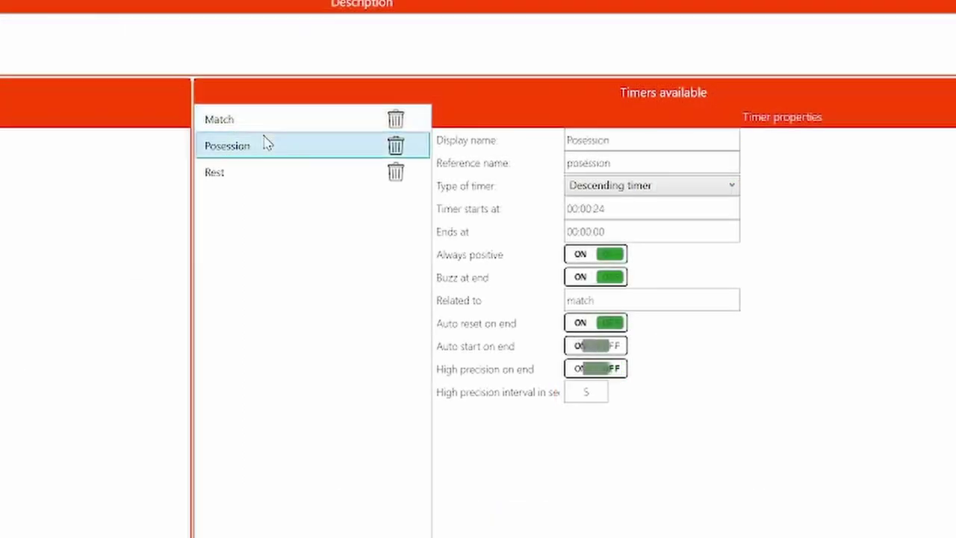
{"action": "left_click", "coordinate": [235, 173]}
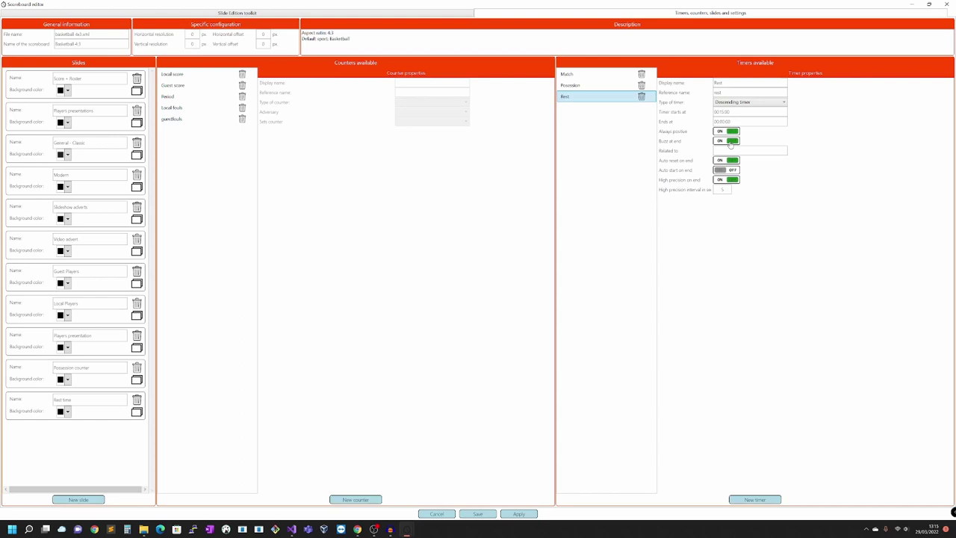
{"action": "left_click", "coordinate": [947, 4]}
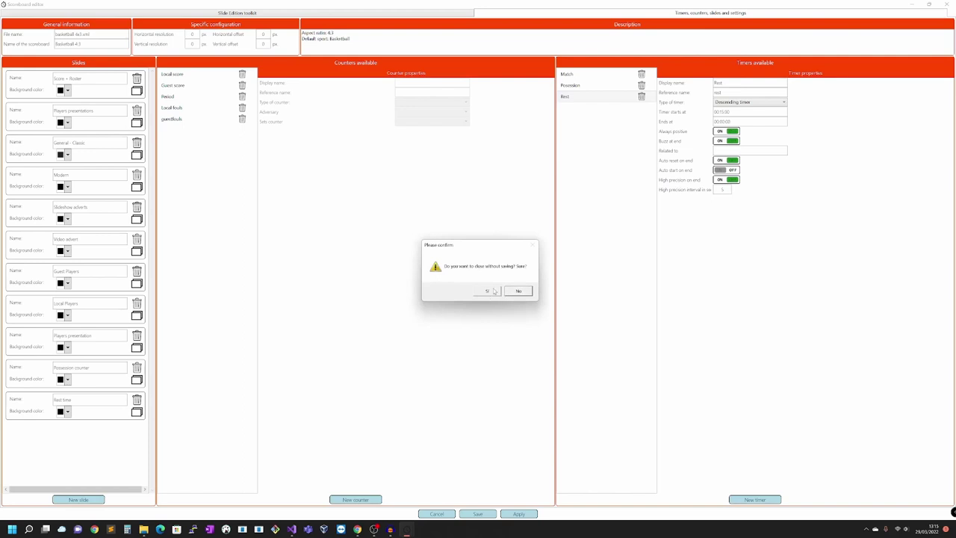
Step: Discard the editor changes and switch the buzzer from HTTP API Request to Sound system
{"action": "left_click", "coordinate": [489, 290]}
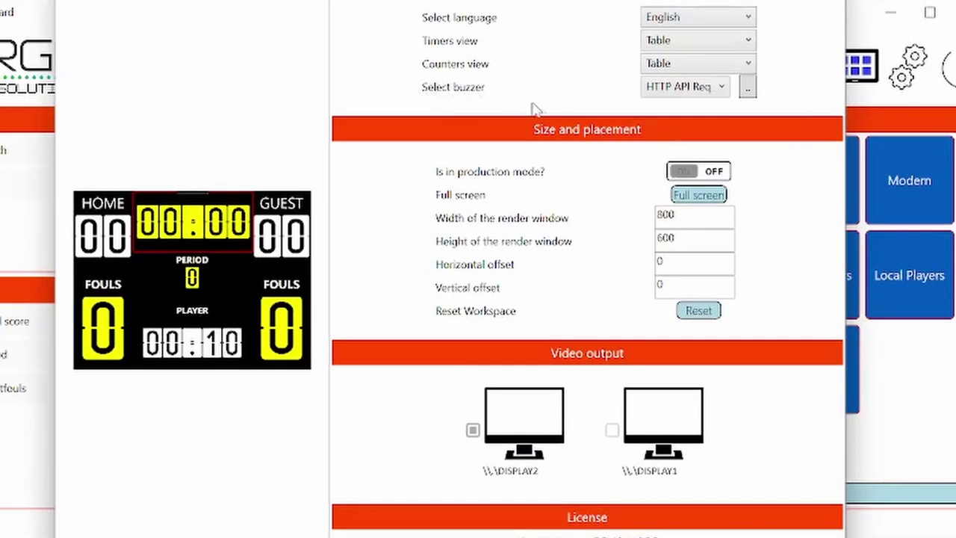
{"action": "left_click", "coordinate": [721, 88]}
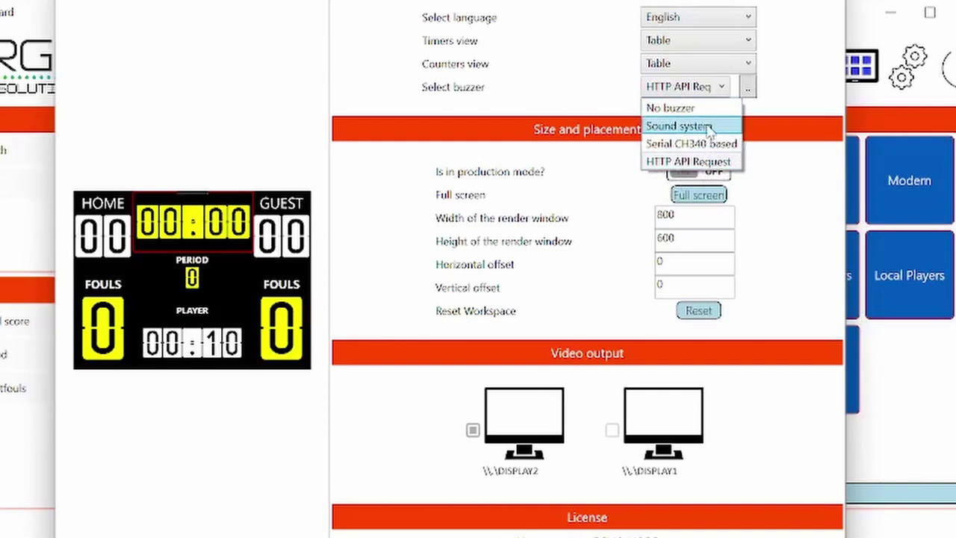
{"action": "left_click", "coordinate": [709, 128]}
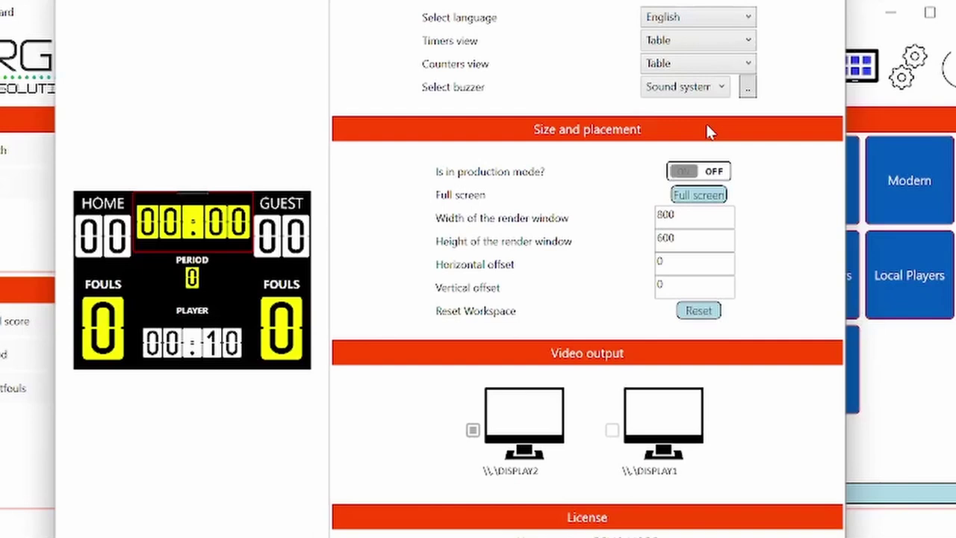
Step: Change the sound buzzer's file to play from alarma.wav to sounds\Buzzer01.wav
{"action": "left_click", "coordinate": [748, 88]}
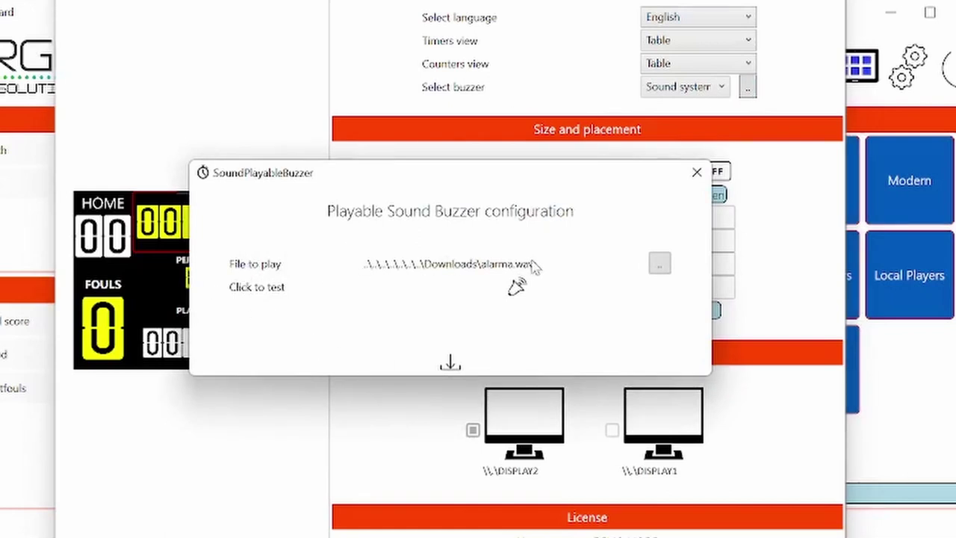
{"action": "left_click", "coordinate": [660, 265]}
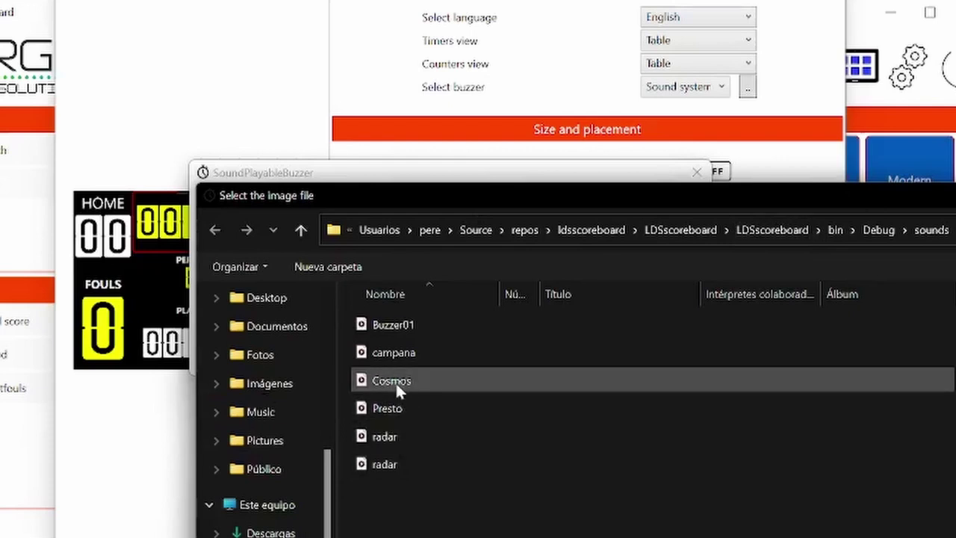
{"action": "left_click", "coordinate": [409, 324]}
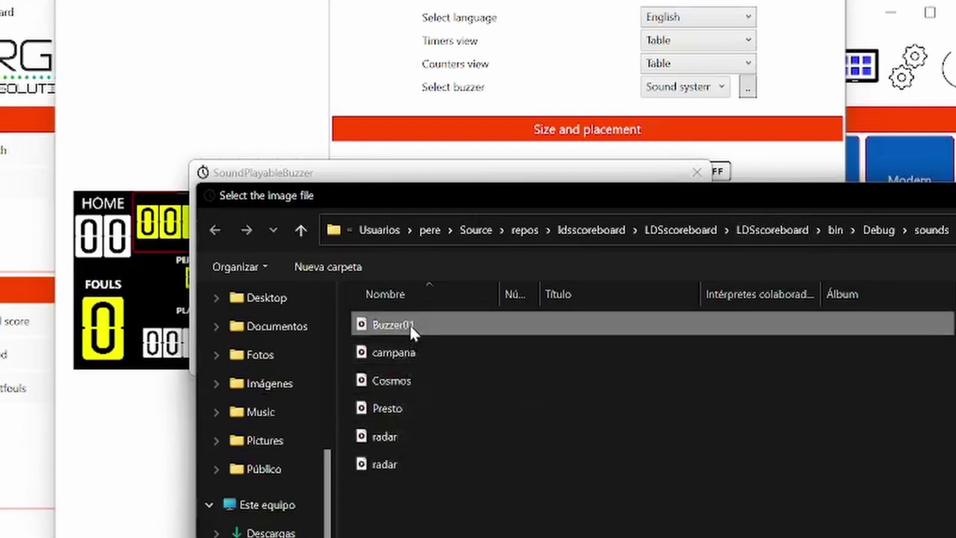
{"action": "double_click", "coordinate": [550, 319]}
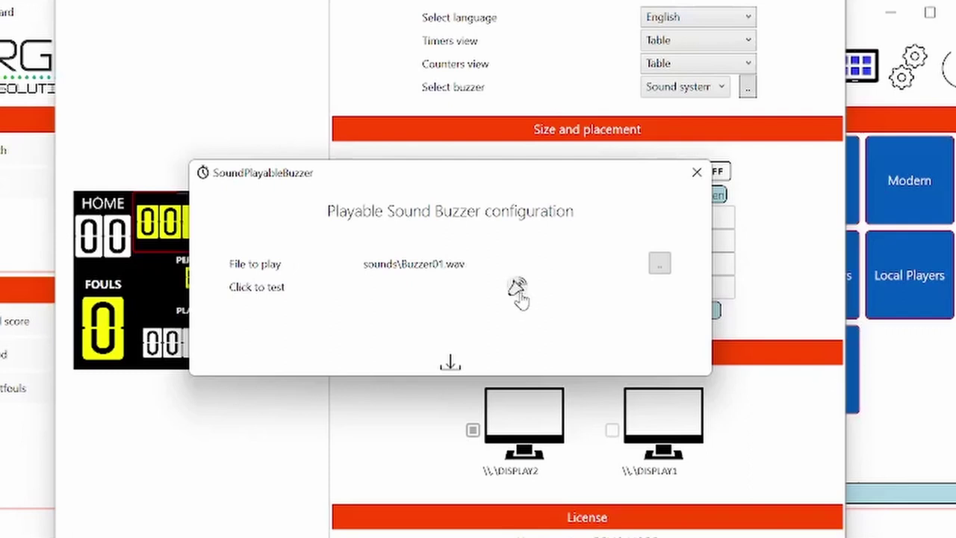
Step: Save the Buzzer01 sound configuration and settings, then ring the buzzer from the main window
{"action": "left_click", "coordinate": [450, 365]}
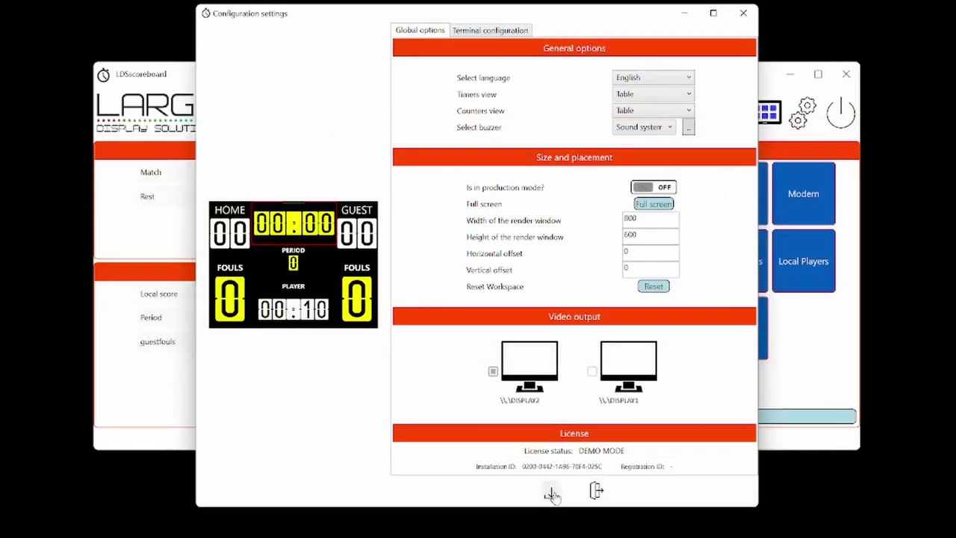
{"action": "left_click", "coordinate": [551, 494]}
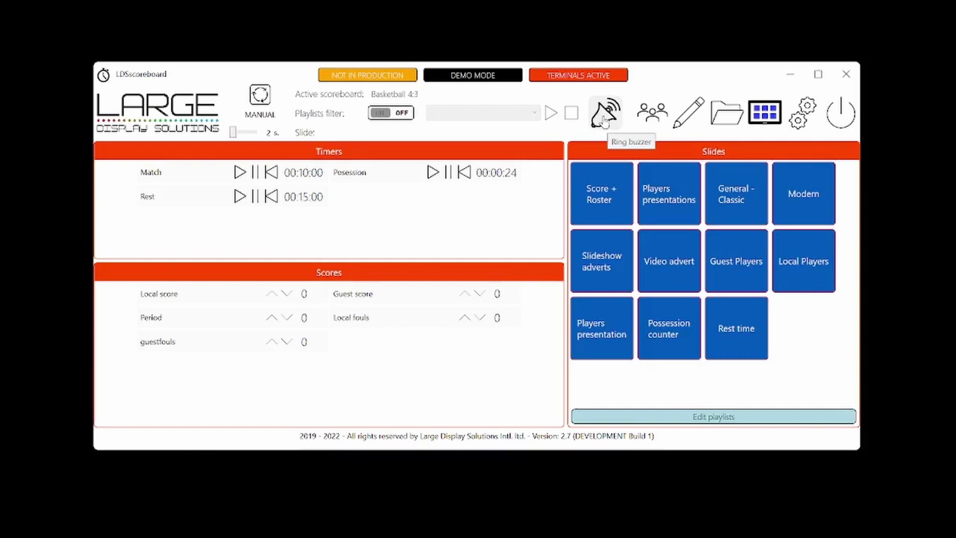
{"action": "left_click", "coordinate": [603, 121]}
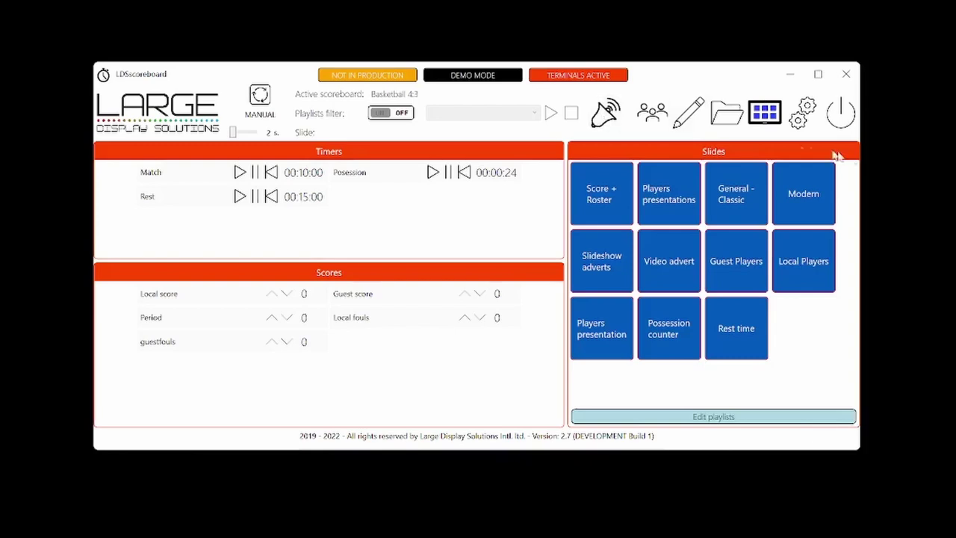
Step: Reopen the settings and change the buzzer type from Sound system to Serial CH340 based
{"action": "left_click", "coordinate": [804, 112]}
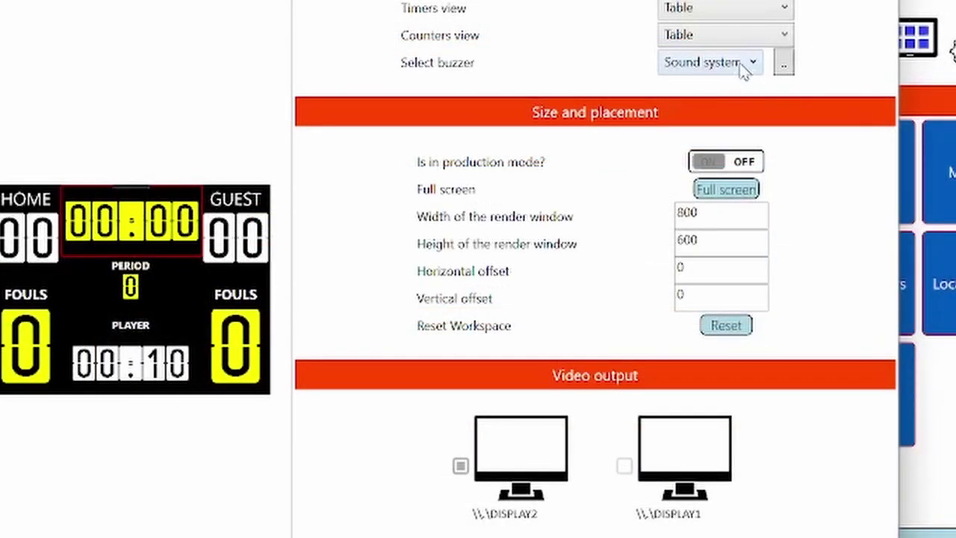
{"action": "left_click", "coordinate": [745, 64]}
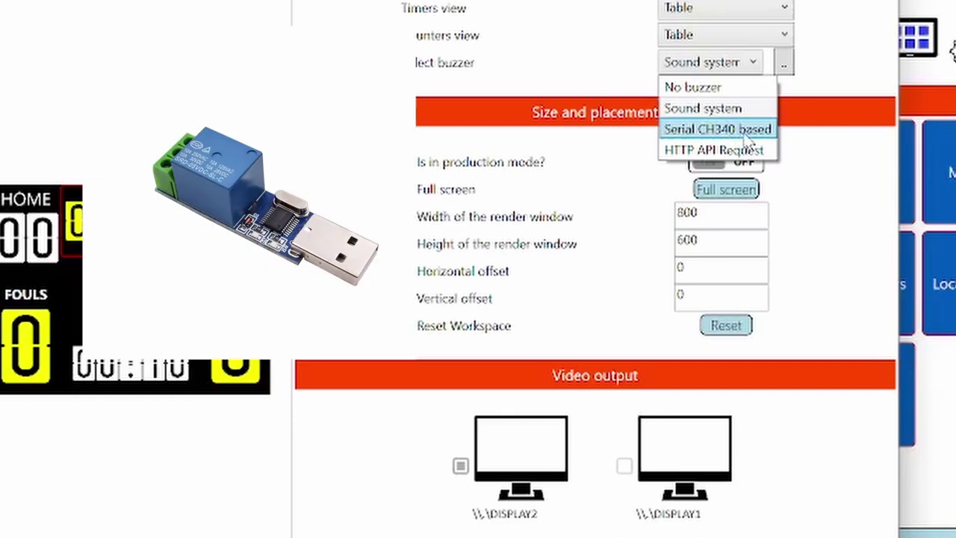
{"action": "left_click", "coordinate": [747, 135]}
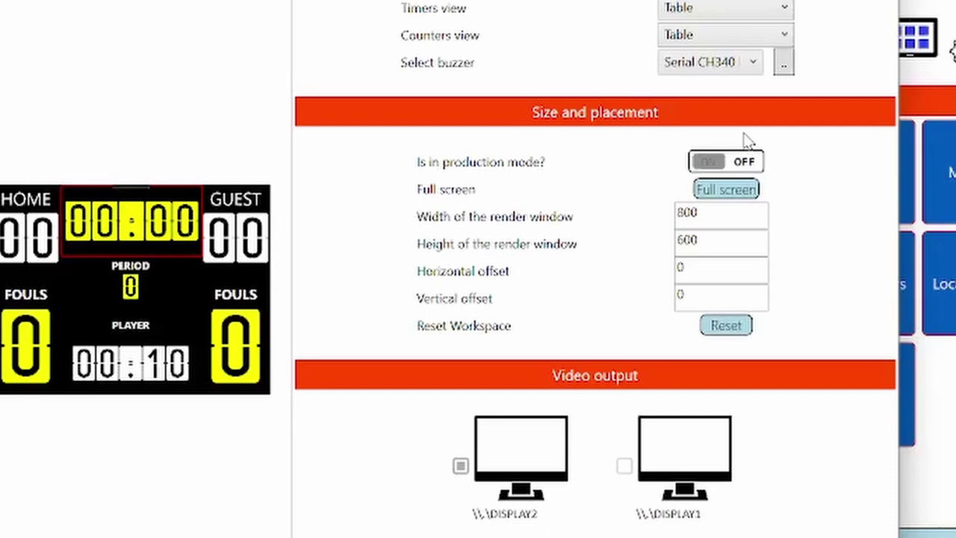
Step: Set the CH340 relay buzzer's serial port to COM3 after refreshing the port list
{"action": "left_click", "coordinate": [784, 66]}
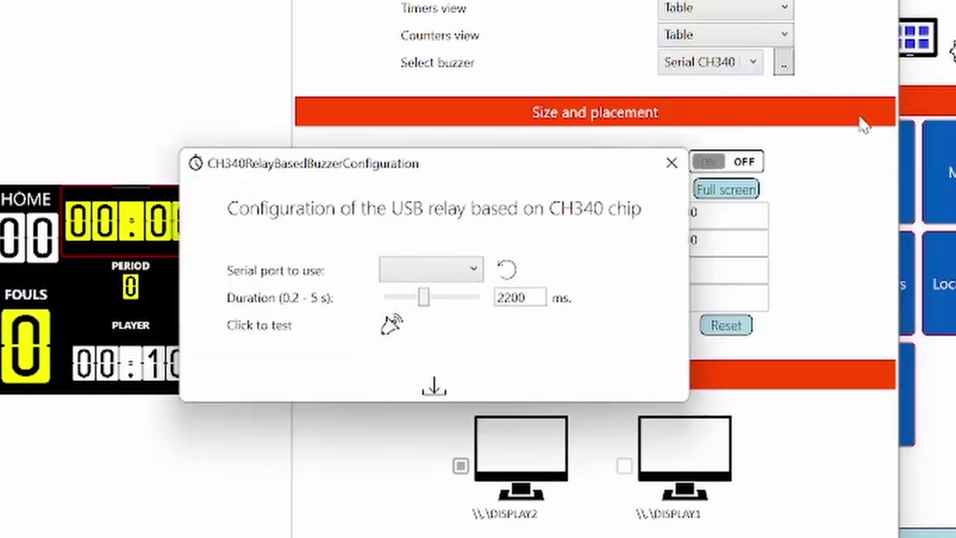
{"action": "left_click_drag", "start_coordinate": [546, 172], "coordinate": [668, 13]}
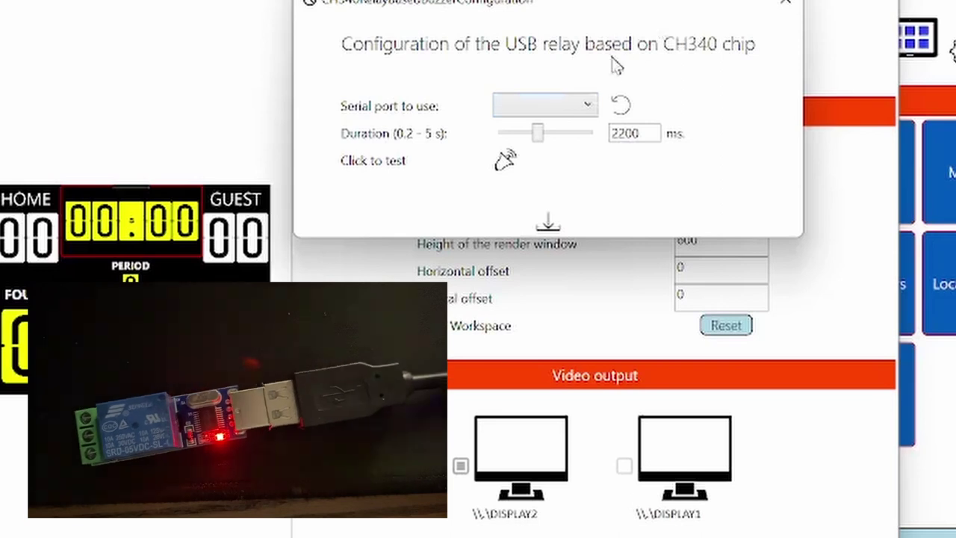
{"action": "left_click", "coordinate": [620, 105]}
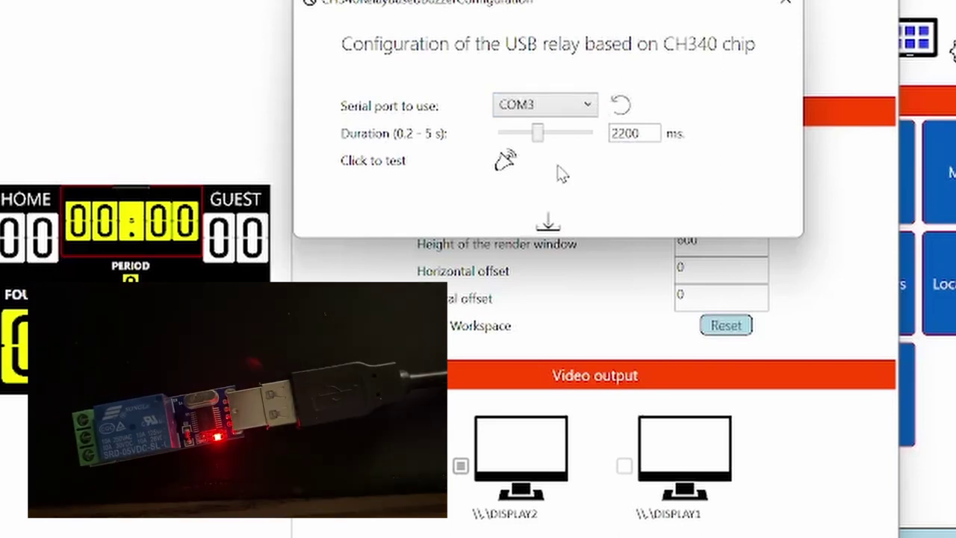
{"action": "left_click", "coordinate": [583, 110]}
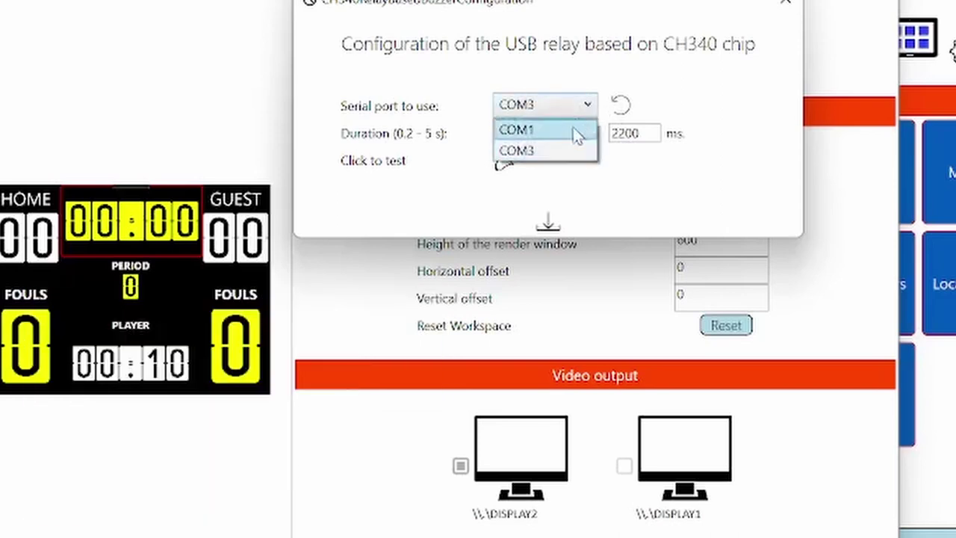
{"action": "left_click", "coordinate": [543, 152]}
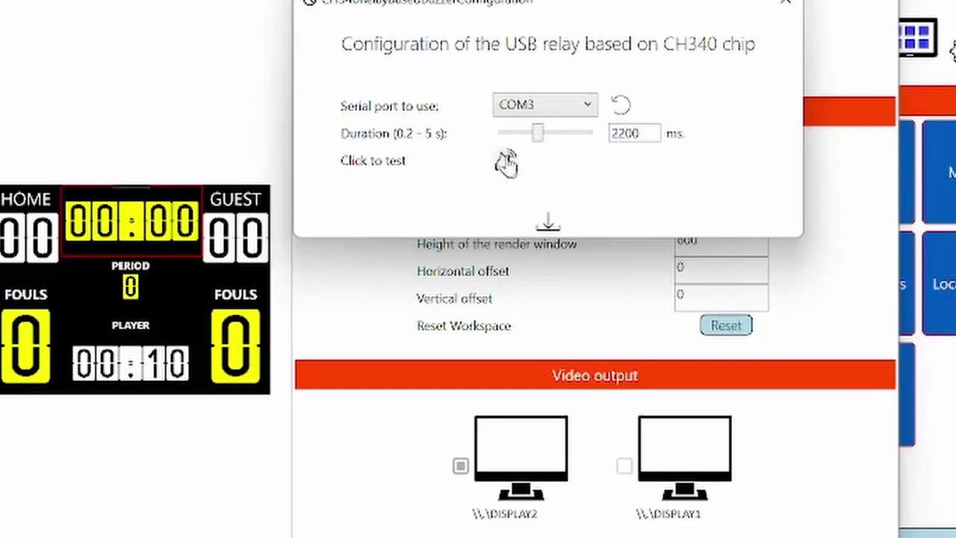
Step: Test-fire the CH340 relay on COM3 from its configuration dialog
{"action": "left_click", "coordinate": [505, 164]}
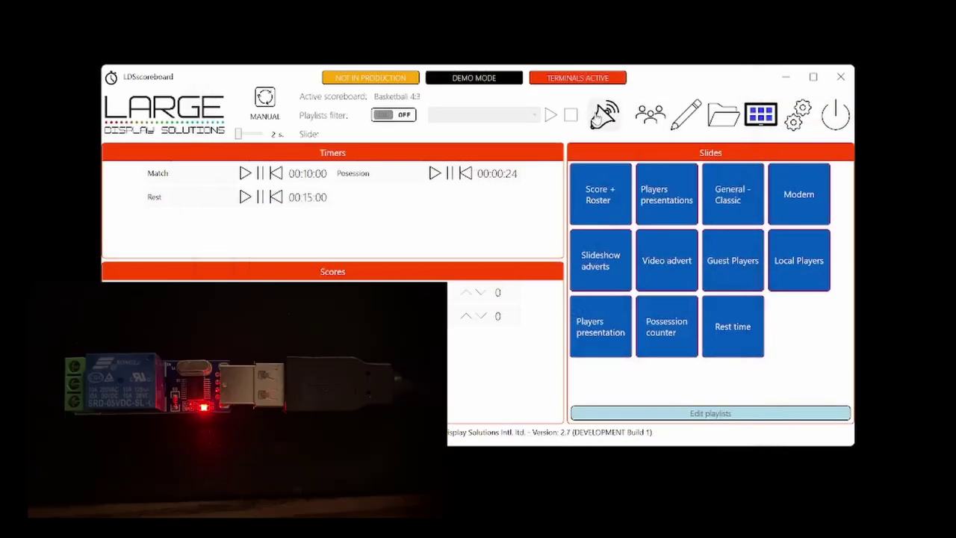
Step: Sound the buzzer from the main window's horn icon
{"action": "left_click", "coordinate": [598, 120]}
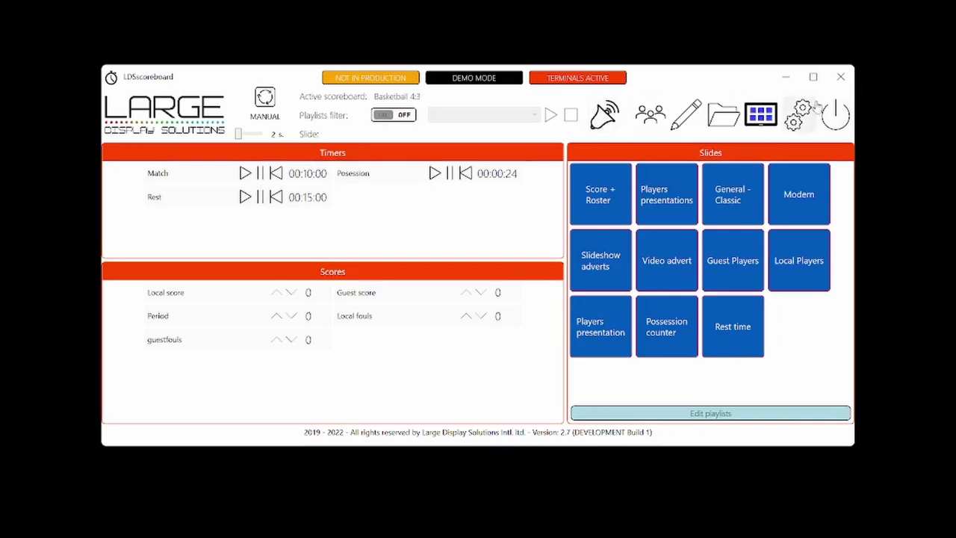
{"action": "left_click", "coordinate": [797, 113]}
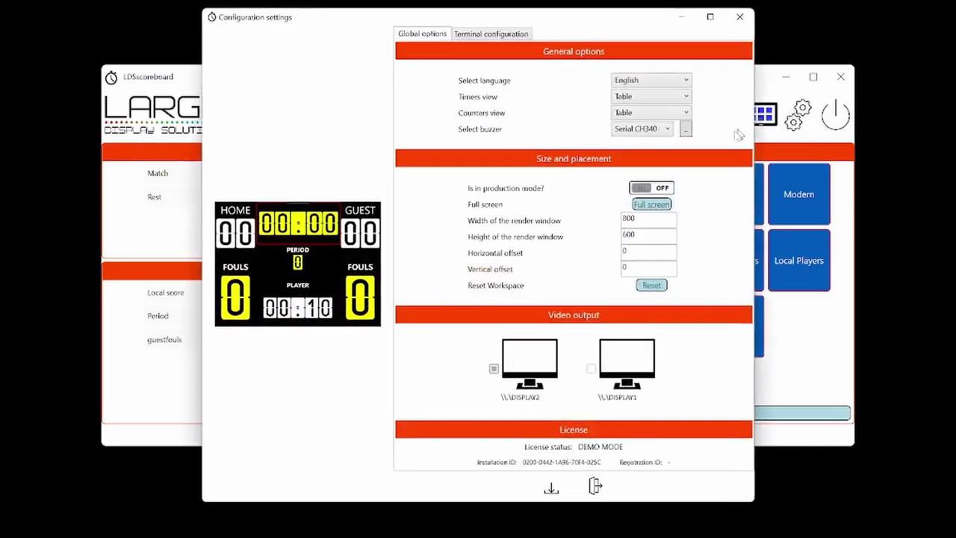
{"action": "left_click", "coordinate": [667, 129]}
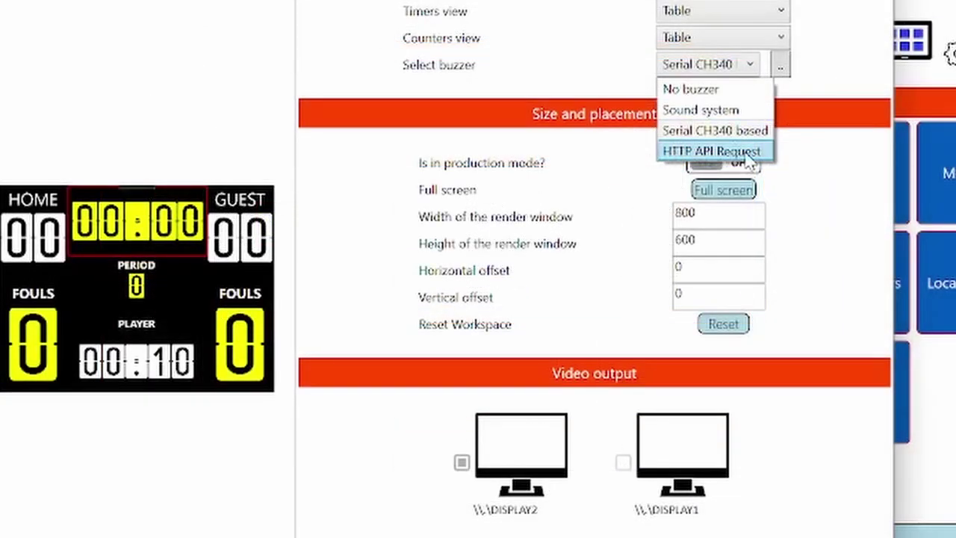
{"action": "left_click", "coordinate": [747, 154]}
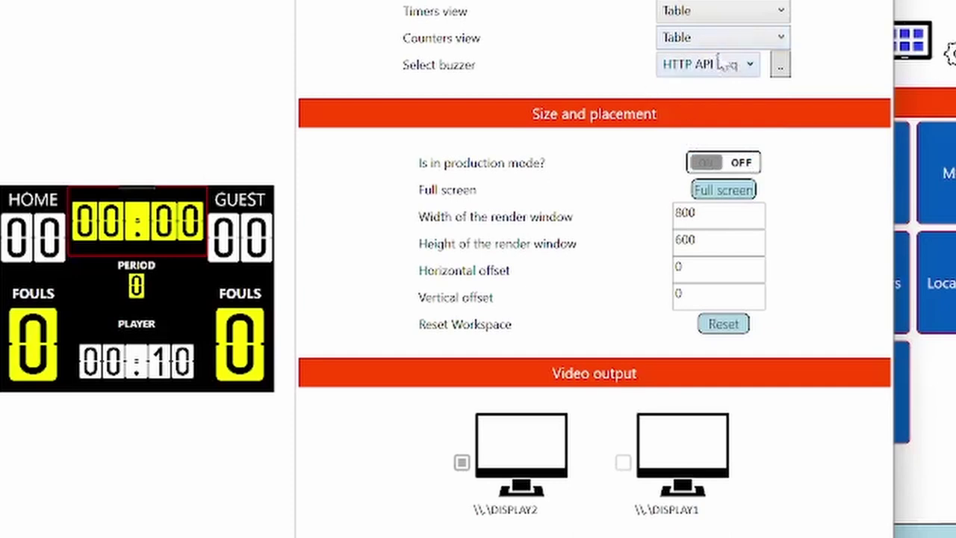
{"action": "left_click", "coordinate": [780, 66]}
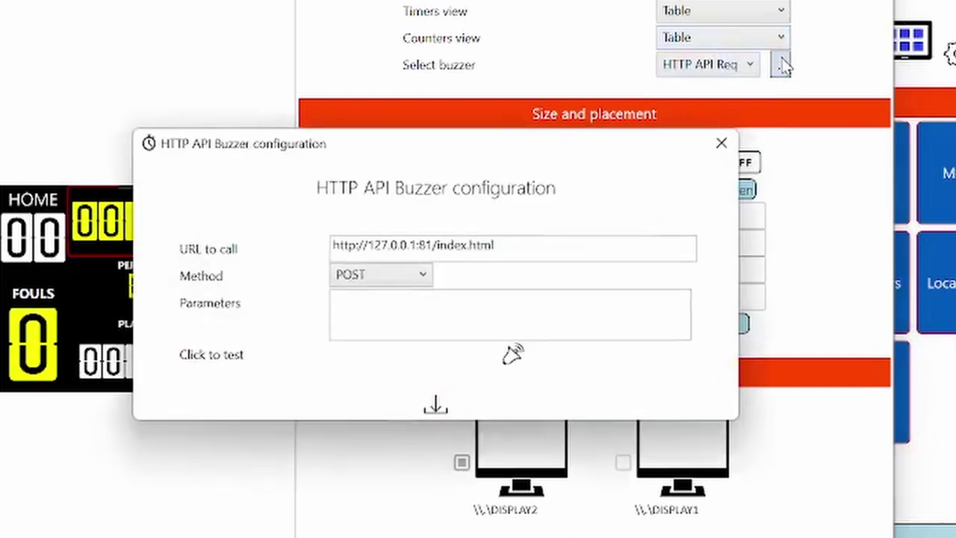
{"action": "left_click", "coordinate": [548, 252]}
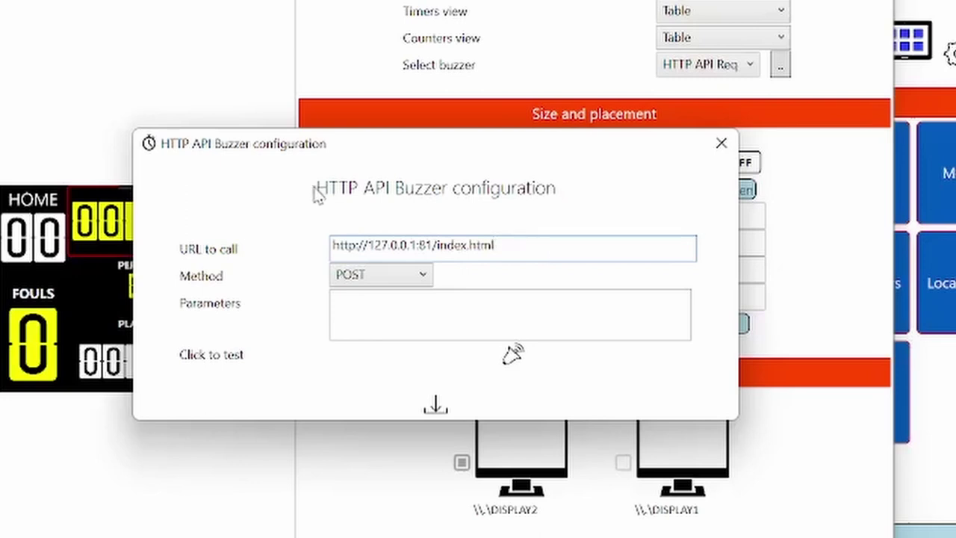
Step: Keep POST as the method and enter name and session values as the request parameters
{"action": "left_click", "coordinate": [404, 276]}
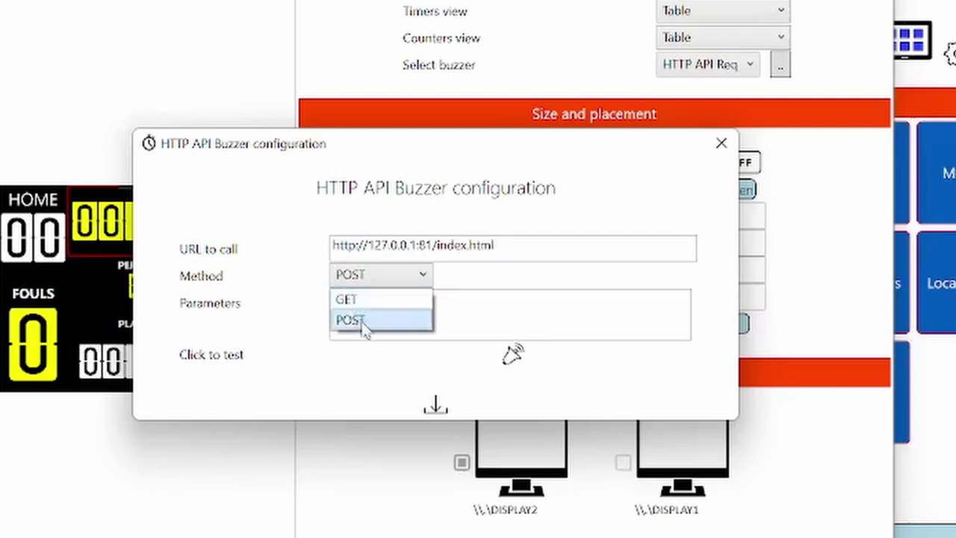
{"action": "left_click", "coordinate": [541, 326]}
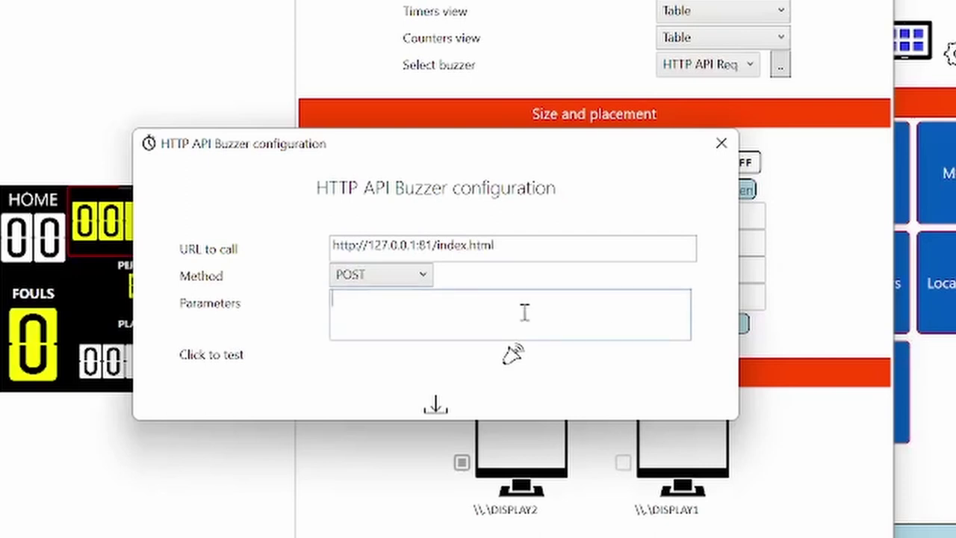
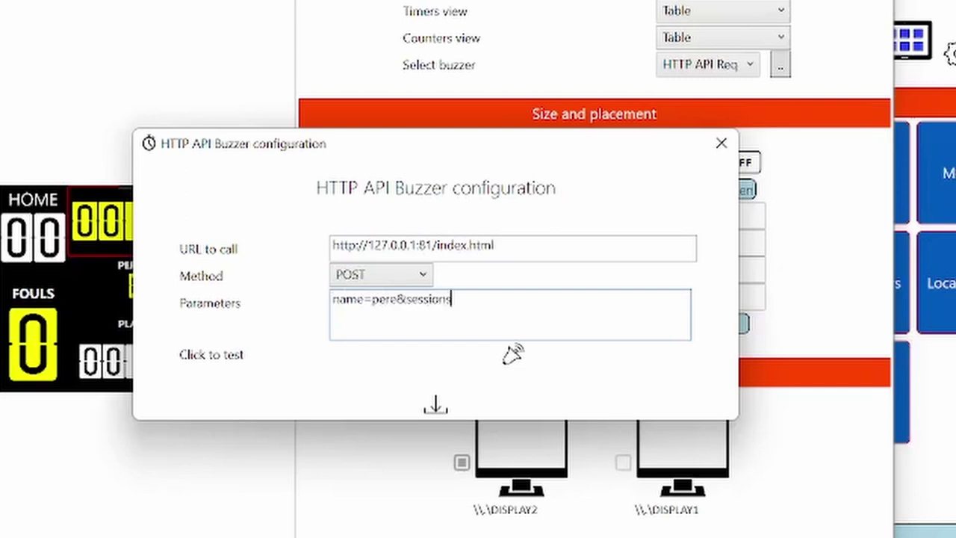
{"action": "key", "text": "BackSpace"}
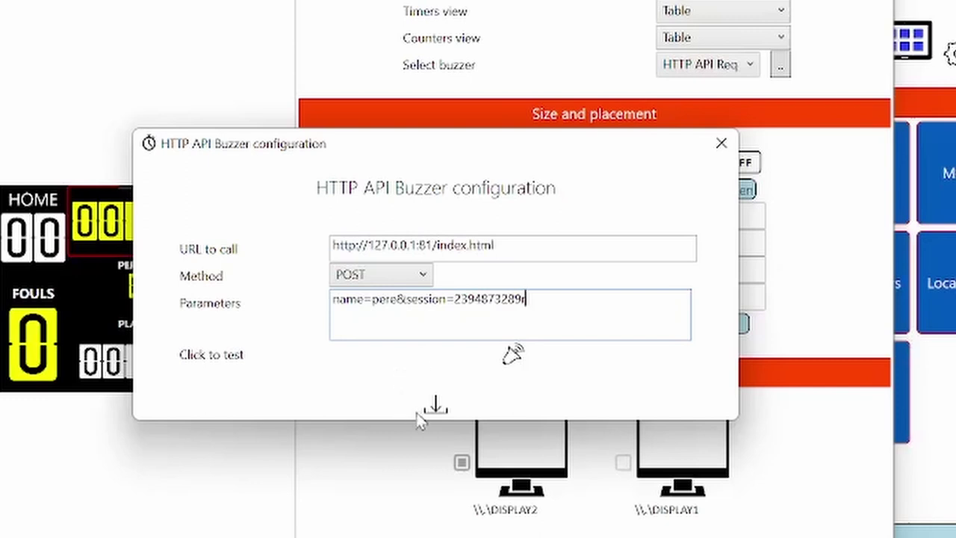
Step: Save the HTTP API Request buzzer configuration and close its dialog
{"action": "left_click", "coordinate": [437, 404]}
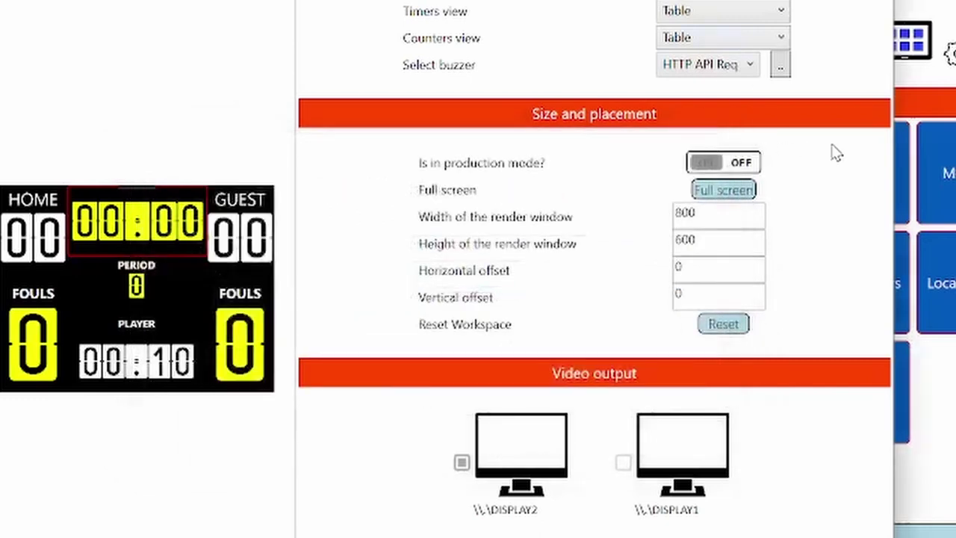